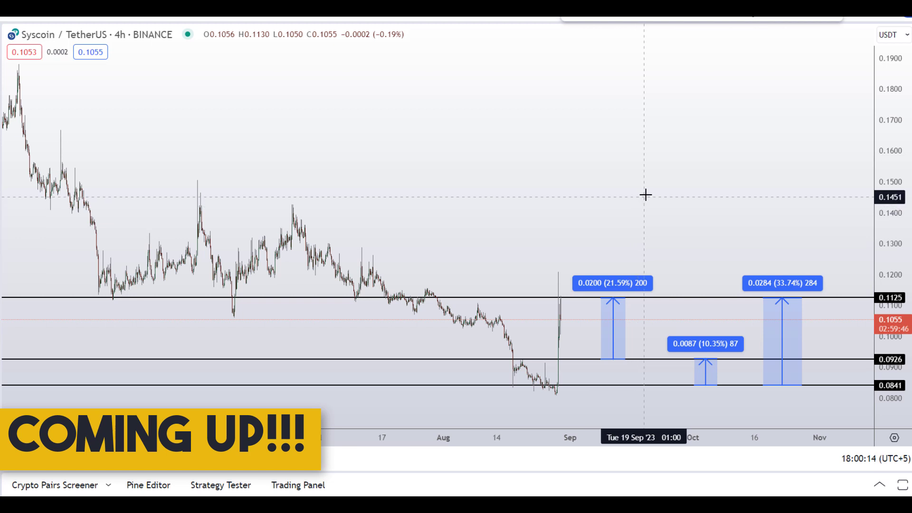
# Circle the three measured price ranges beside the latest Syscoin candles with the freehand brush
pyautogui.moveTo(647, 188)
pyautogui.mouseDown()
pyautogui.moveTo(611, 275)
pyautogui.moveTo(765, 393)
pyautogui.moveTo(850, 218)
pyautogui.moveTo(664, 185)
pyautogui.moveTo(552, 255)
pyautogui.moveTo(539, 311)
pyautogui.mouseUp()
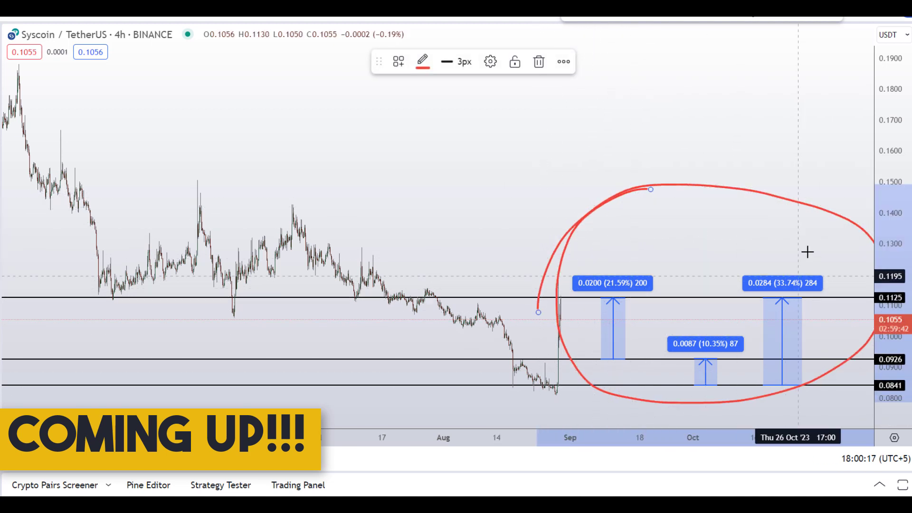
pyautogui.moveTo(803, 250)
pyautogui.mouseDown()
pyautogui.moveTo(743, 304)
pyautogui.moveTo(824, 259)
pyautogui.moveTo(765, 254)
pyautogui.mouseUp()
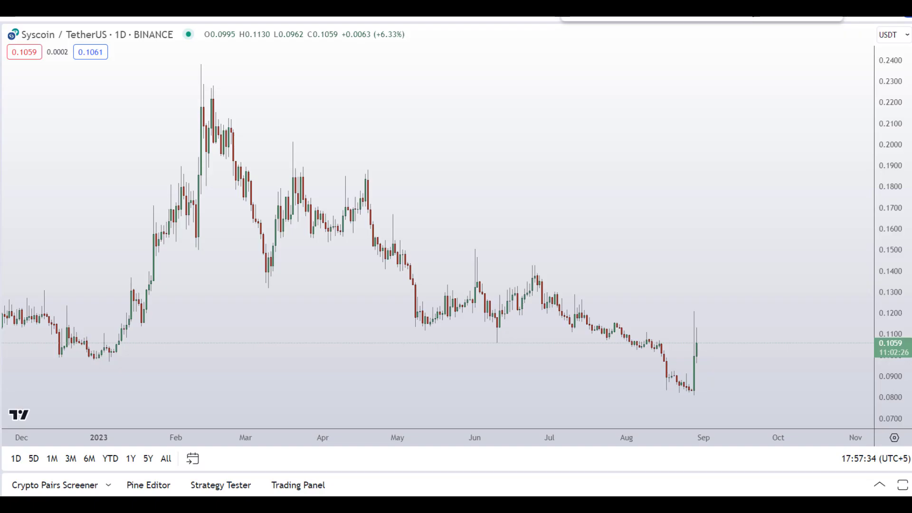
pyautogui.moveTo(520, 196); pyautogui.dragTo(601, 201)
pyautogui.scroll(-1, 600, 204)
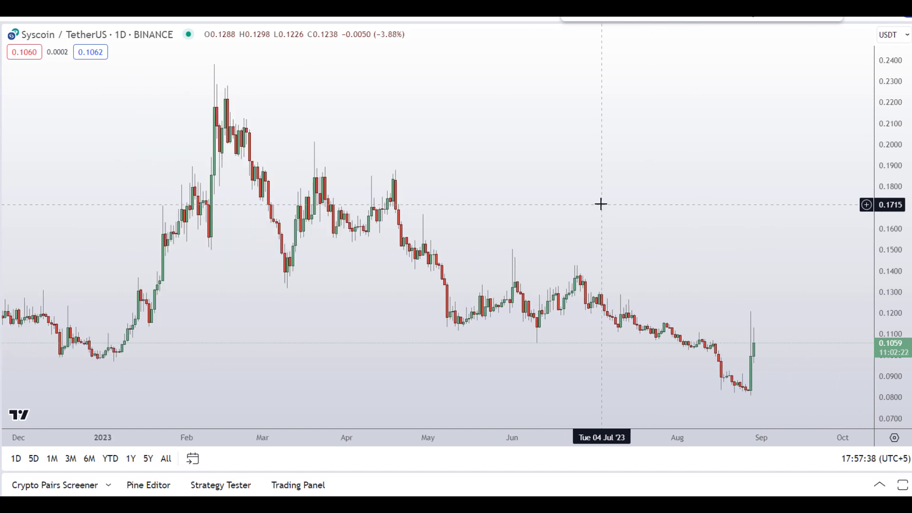
pyautogui.scroll(-3, 600, 204)
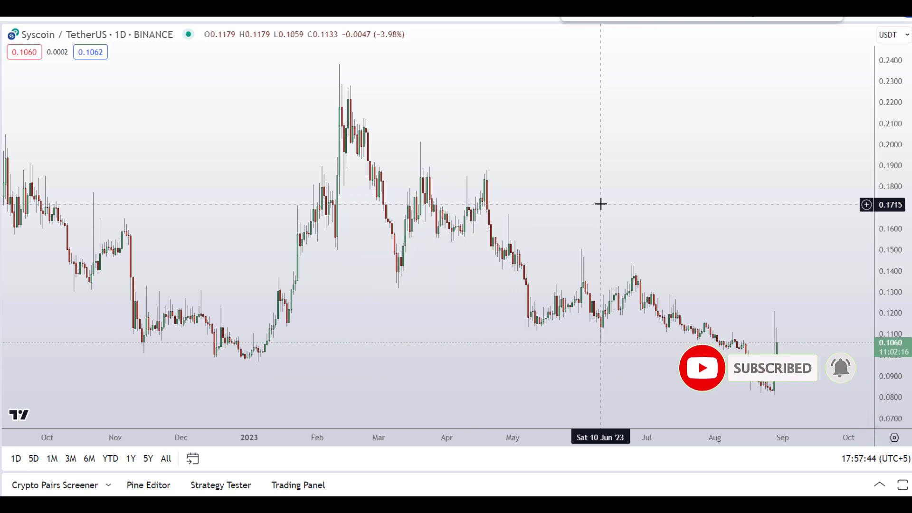
pyautogui.scroll(1, 600, 204)
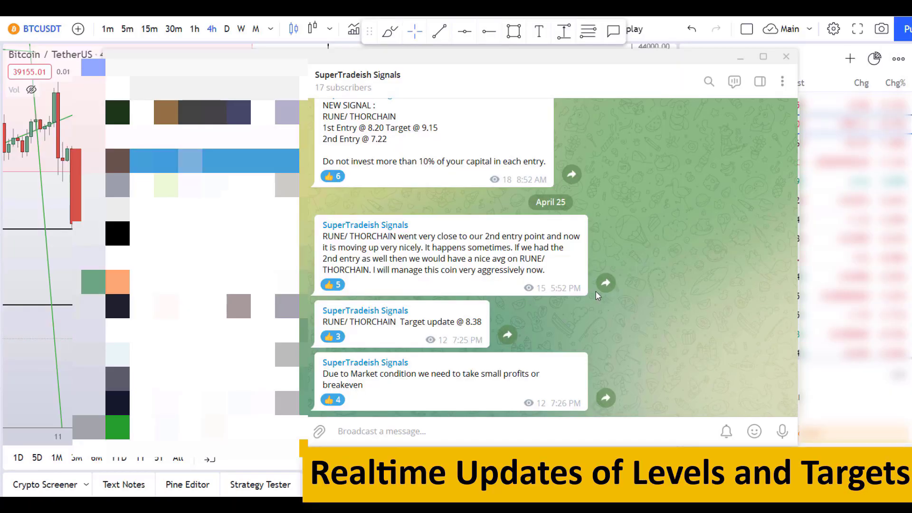
# Review the April messages about the LPT and RUNE signals in the SuperTradeish Signals channel
pyautogui.scroll(5, 596, 292)
pyautogui.scroll(7, 596, 292)
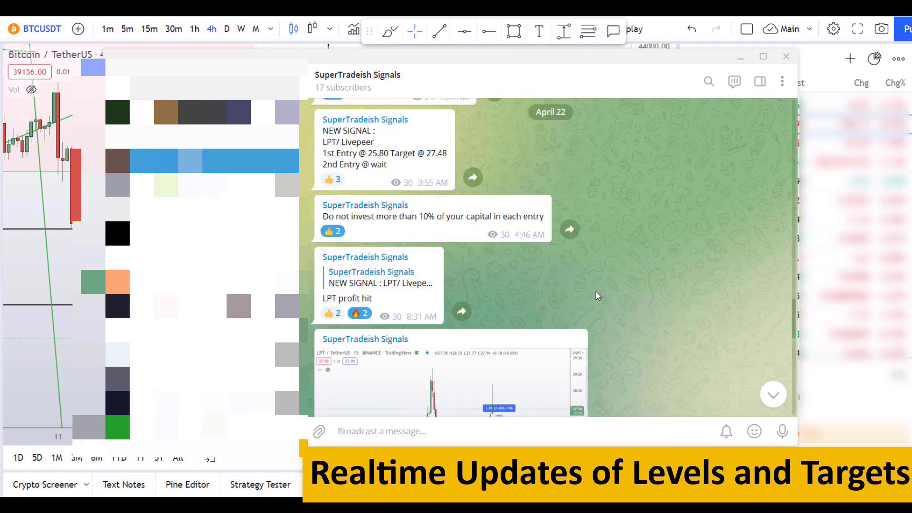
pyautogui.scroll(-6, 552, 263)
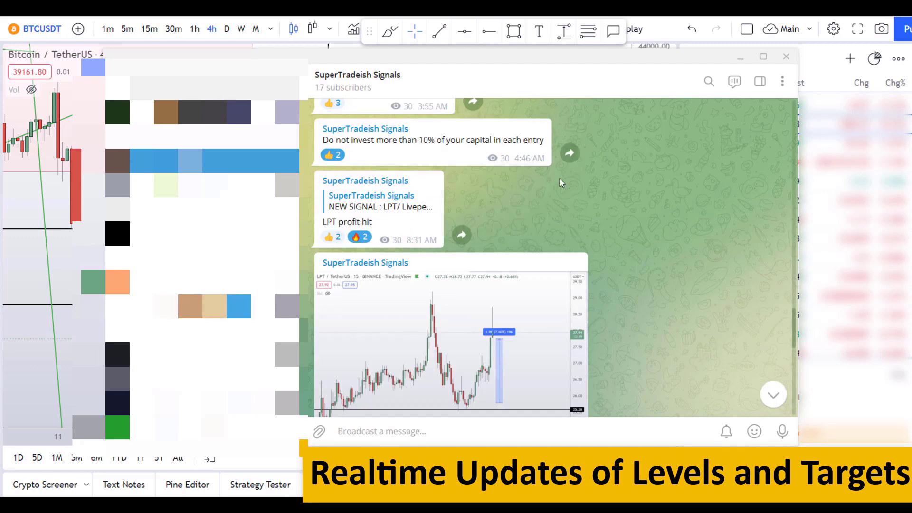
pyautogui.scroll(-6, 634, 259)
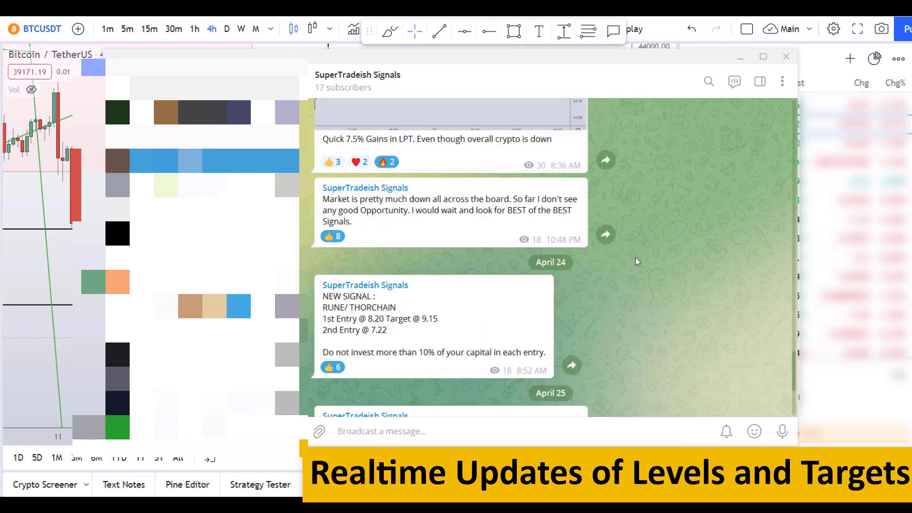
pyautogui.scroll(-2, 635, 259)
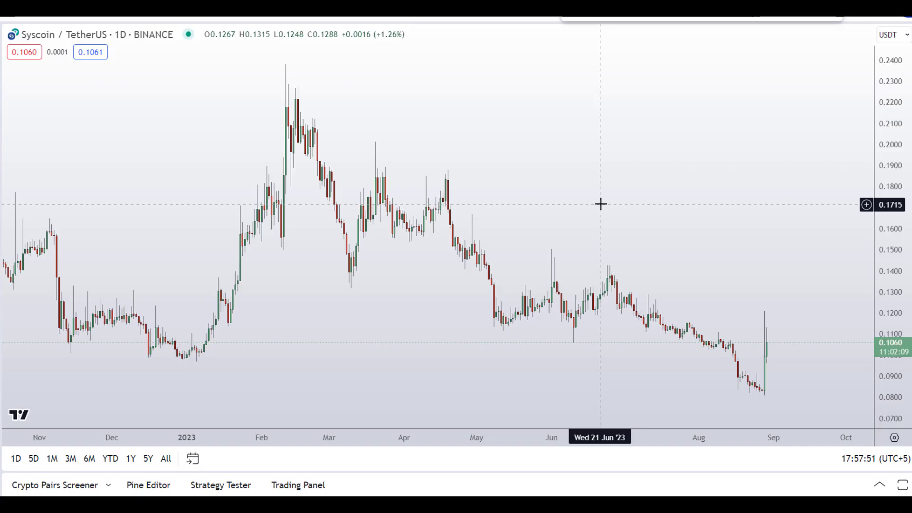
# Sketch a freehand downtrend arrow and a rough support line across the May to August lows, removing both marks
pyautogui.scroll(2, 601, 205)
pyautogui.scroll(-2, 601, 204)
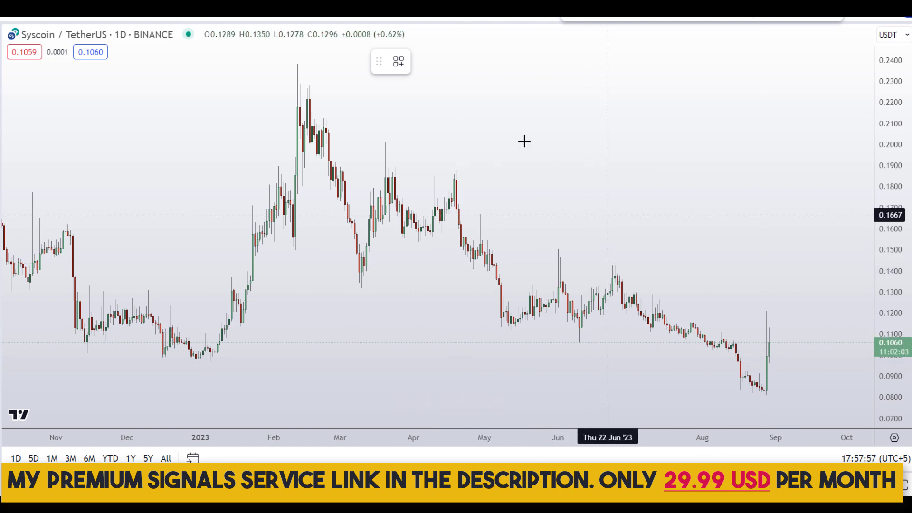
pyautogui.moveTo(524, 131)
pyautogui.mouseDown()
pyautogui.moveTo(669, 249)
pyautogui.moveTo(636, 249)
pyautogui.mouseUp()
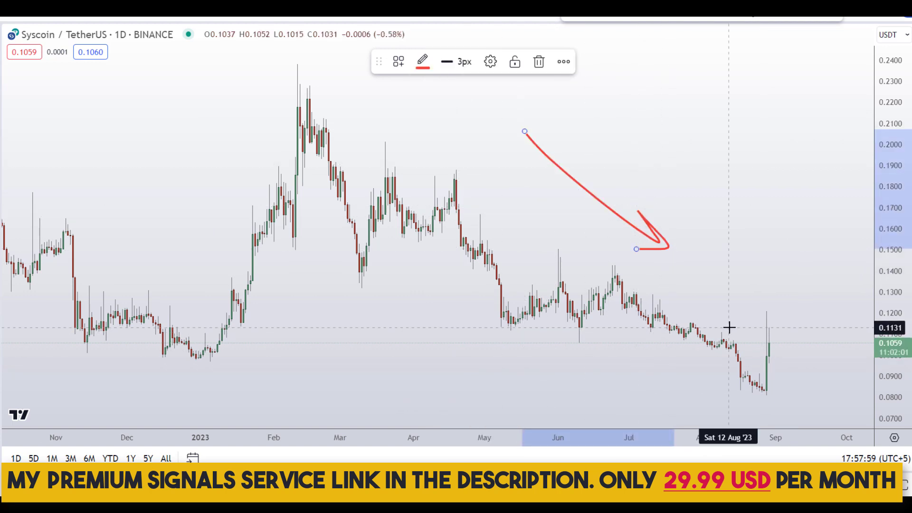
pyautogui.press('Delete')
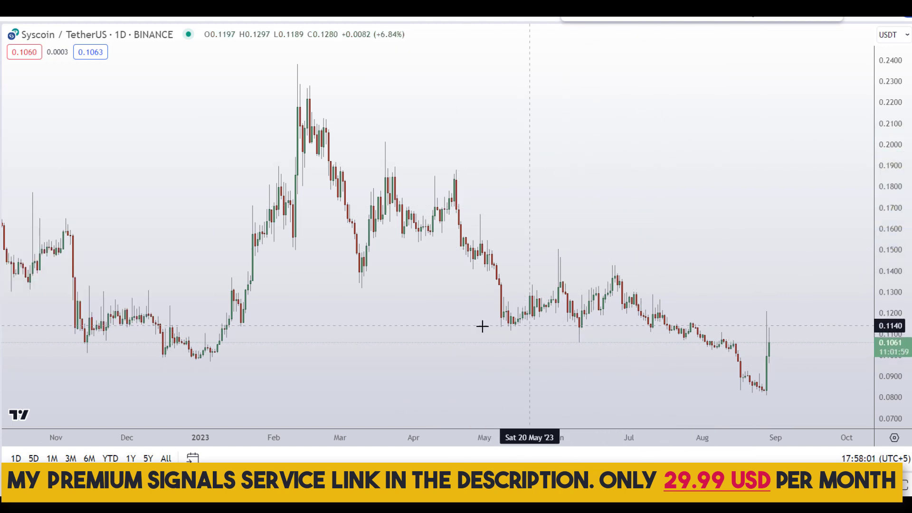
pyautogui.moveTo(470, 325)
pyautogui.mouseDown()
pyautogui.moveTo(796, 323)
pyautogui.moveTo(747, 401)
pyautogui.moveTo(826, 311)
pyautogui.moveTo(806, 393)
pyautogui.mouseUp()
pyautogui.press('Delete')
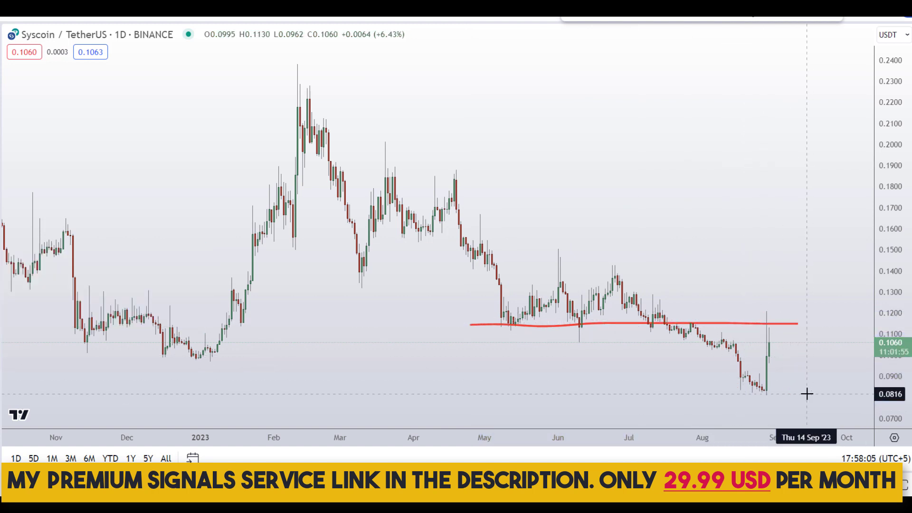
pyautogui.hotkey('ctrl', 'z')
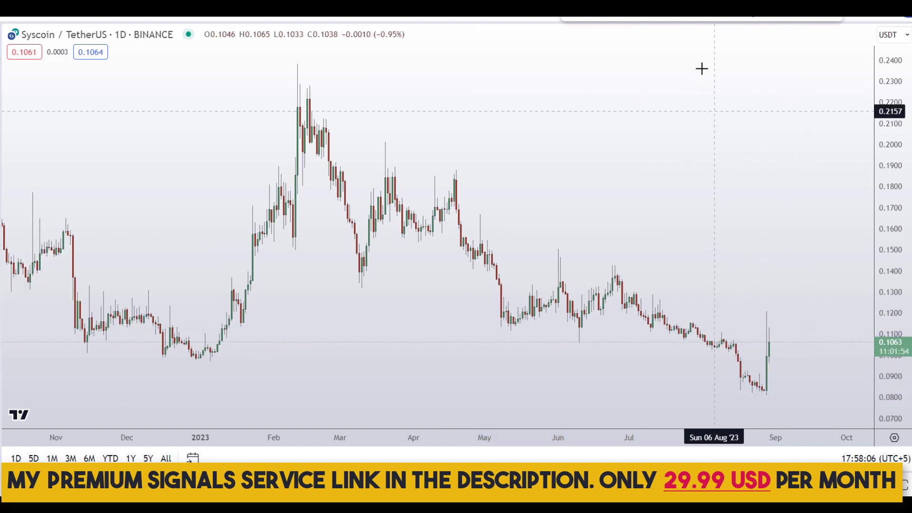
# Place a horizontal line at 0.1125 along the May and June lows on the daily chart
pyautogui.click(662, 18)
pyautogui.click(592, 329)
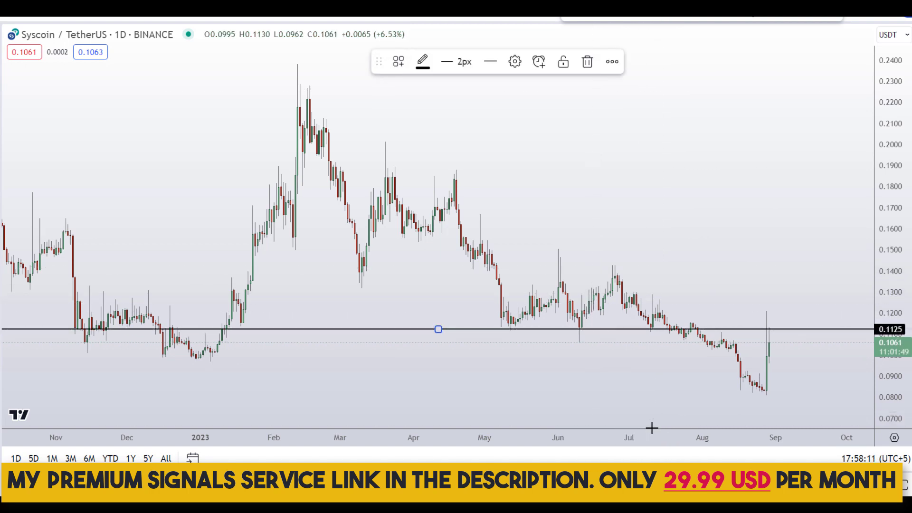
# Circle the four areas from May to September where price meets the 0.1125 line, and undo the circles
pyautogui.click(581, 19)
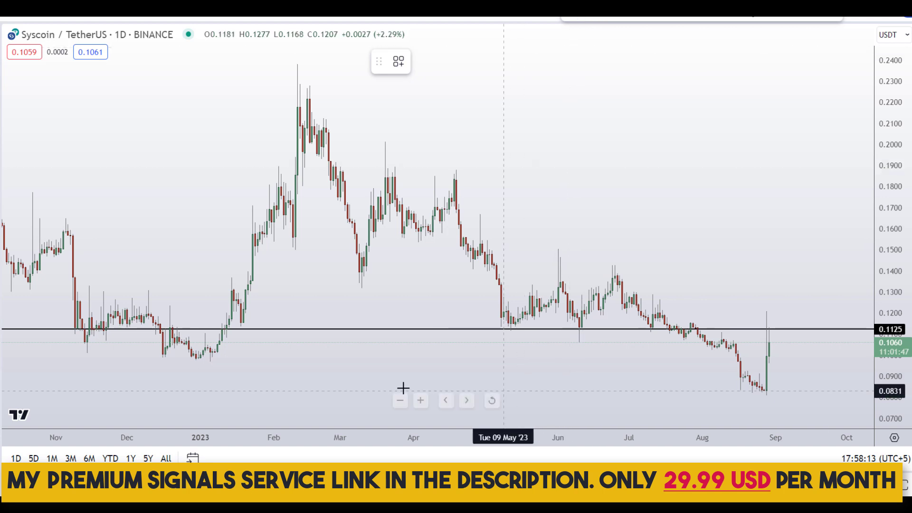
pyautogui.moveTo(499, 306)
pyautogui.mouseDown()
pyautogui.moveTo(487, 342)
pyautogui.moveTo(522, 310)
pyautogui.moveTo(612, 326)
pyautogui.moveTo(565, 309)
pyautogui.mouseUp()
pyautogui.moveTo(660, 315)
pyautogui.mouseDown()
pyautogui.moveTo(739, 327)
pyautogui.moveTo(643, 311)
pyautogui.mouseUp()
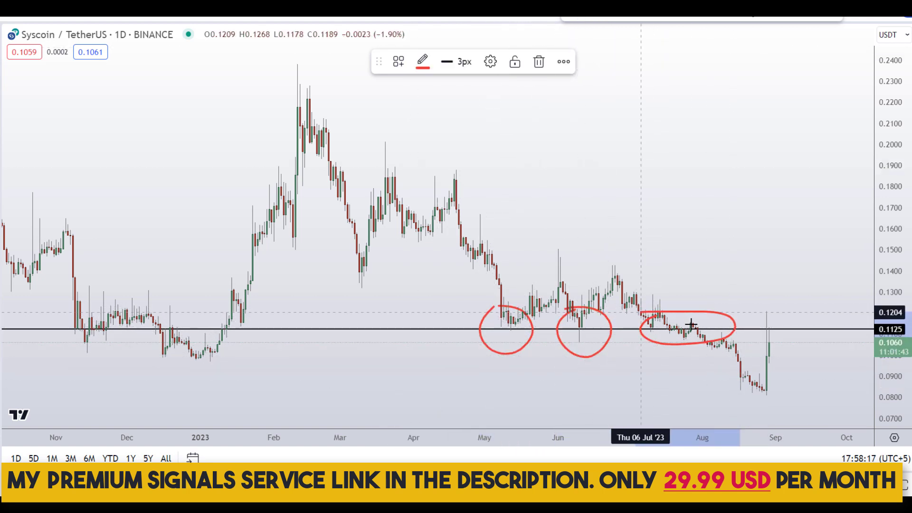
pyautogui.moveTo(787, 305)
pyautogui.mouseDown()
pyautogui.moveTo(729, 323)
pyautogui.moveTo(783, 301)
pyautogui.mouseUp()
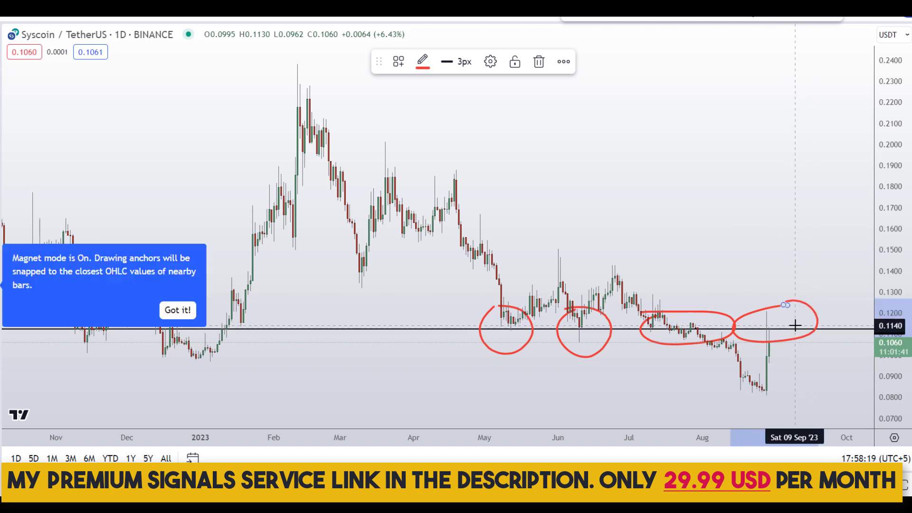
pyautogui.hotkey('ctrl', 'z')
pyautogui.hotkey('ctrl', 'z')
# Sketch a freehand stroke beside the latest candles near the 0.1125 line and undo it
pyautogui.hotkey('ctrl', 'z')
pyautogui.scroll(5, 688, 319)
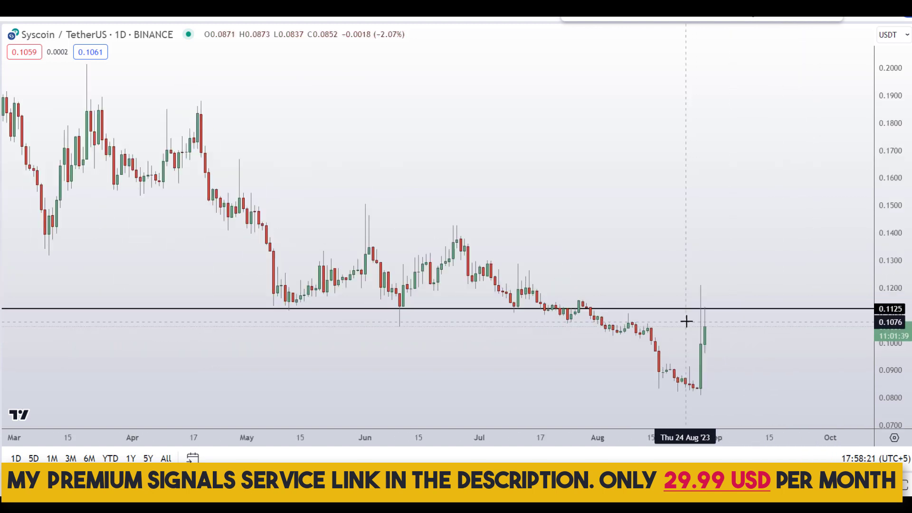
pyautogui.moveTo(662, 269)
pyautogui.mouseDown()
pyautogui.moveTo(647, 320)
pyautogui.moveTo(657, 266)
pyautogui.moveTo(671, 268)
pyautogui.moveTo(661, 278)
pyautogui.moveTo(698, 326)
pyautogui.mouseUp()
pyautogui.hotkey('ctrl', 'z')
pyautogui.hotkey('ctrl', 'z')
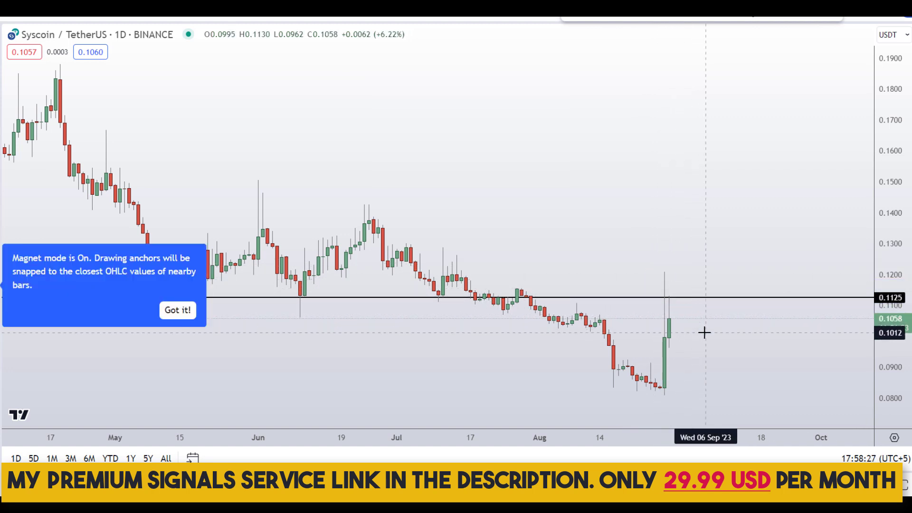
# Switch the Syscoin chart to the 4h timeframe
pyautogui.scroll(-5, 565, 257)
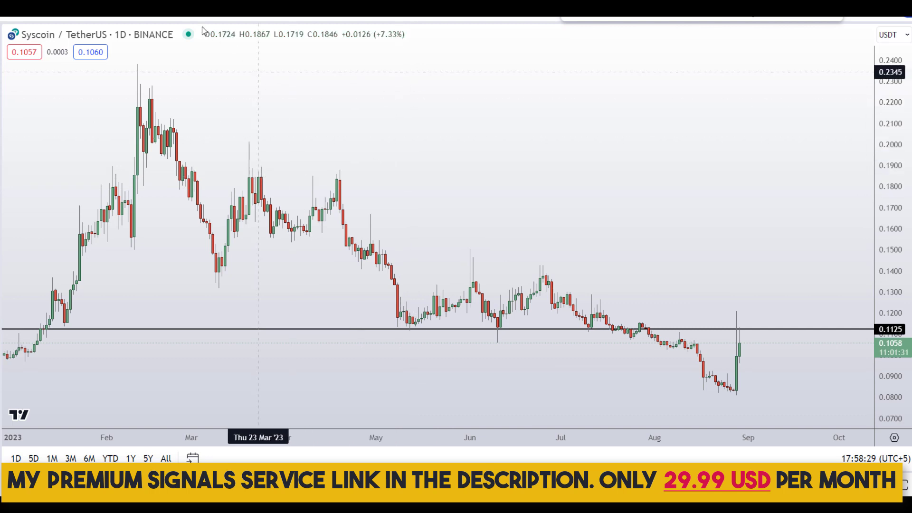
pyautogui.write('4h')
pyautogui.press('Return')
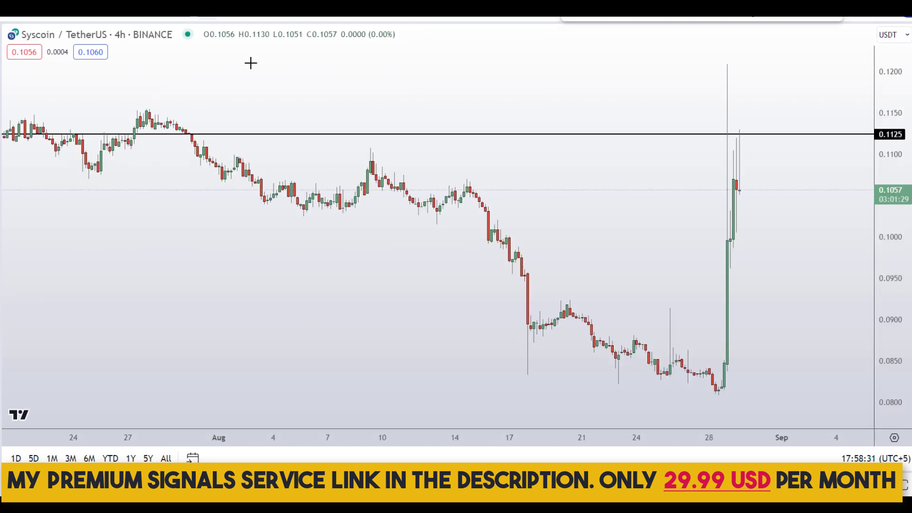
pyautogui.scroll(-5, 468, 236)
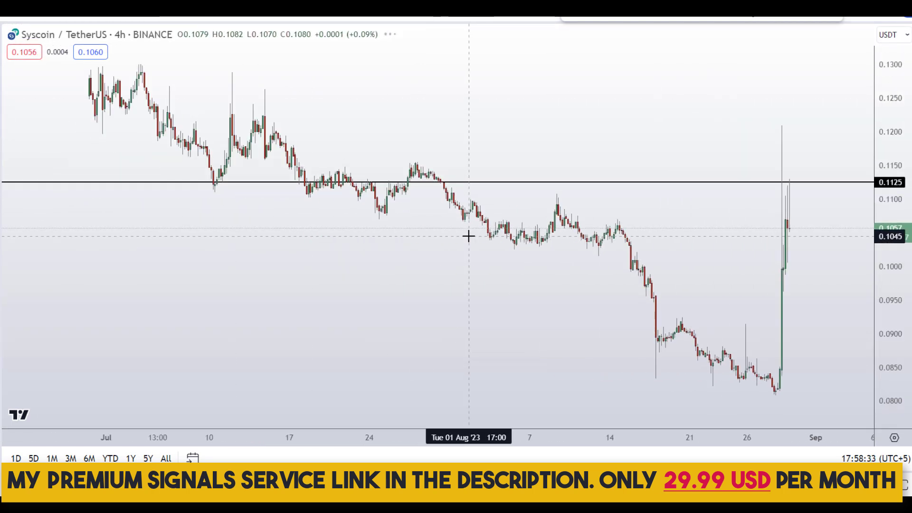
# Sketch a projected drop from the 0.1125 line and mark the July price reactions around it, undoing all the strokes
pyautogui.moveTo(789, 226); pyautogui.dragTo(829, 326)
pyautogui.moveTo(421, 197); pyautogui.dragTo(377, 249)
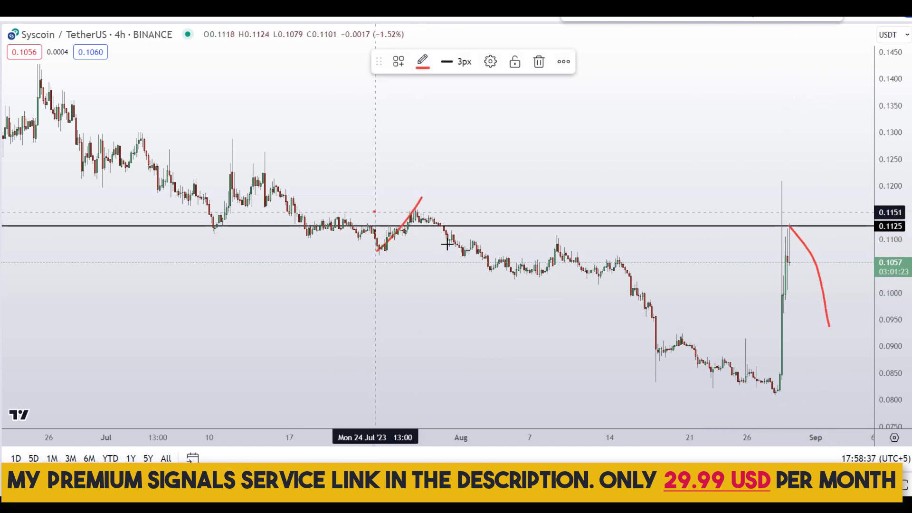
pyautogui.moveTo(375, 212); pyautogui.dragTo(448, 245)
pyautogui.moveTo(316, 220); pyautogui.dragTo(284, 237)
pyautogui.moveTo(275, 216); pyautogui.dragTo(354, 249)
pyautogui.moveTo(788, 203)
pyautogui.mouseDown()
pyautogui.moveTo(739, 224)
pyautogui.moveTo(751, 234)
pyautogui.mouseUp()
pyautogui.hotkey('ctrl', 'z')
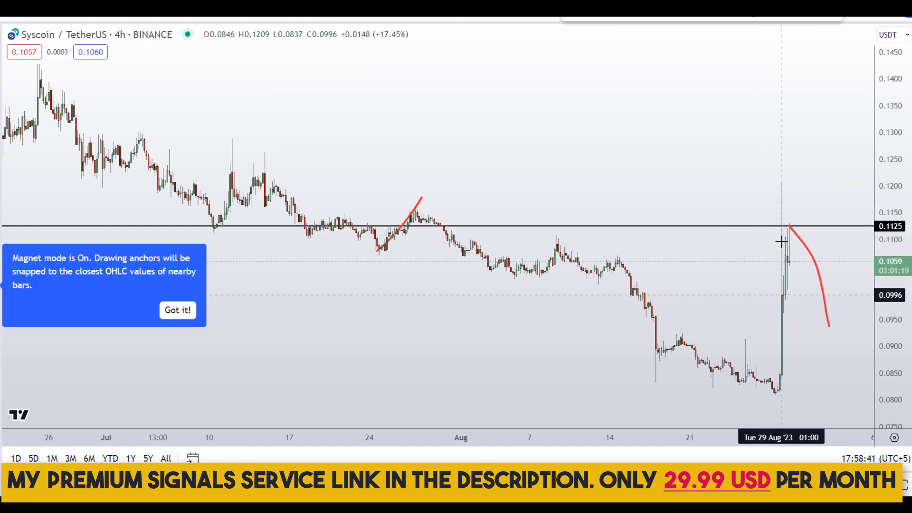
pyautogui.hotkey('ctrl', 'z')
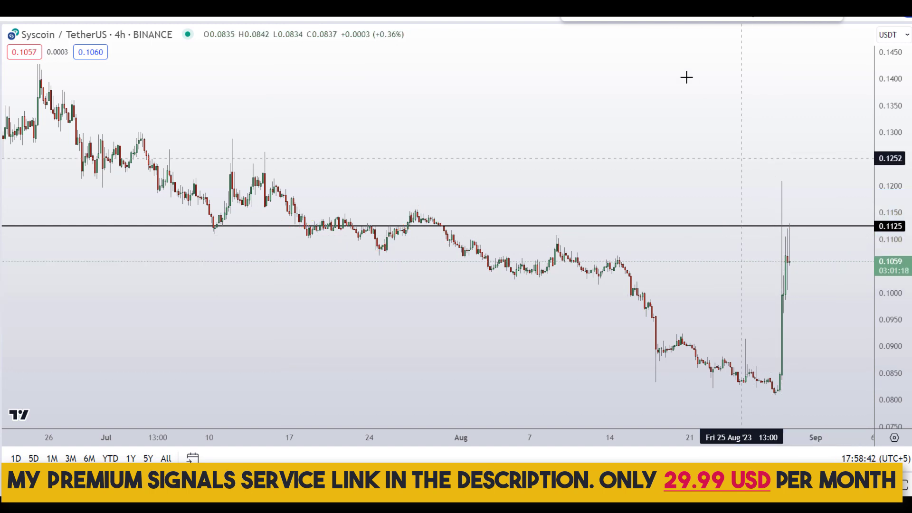
# Place a horizontal line at 0.0926 along the highs that follow the mid-August drop
pyautogui.click(657, 19)
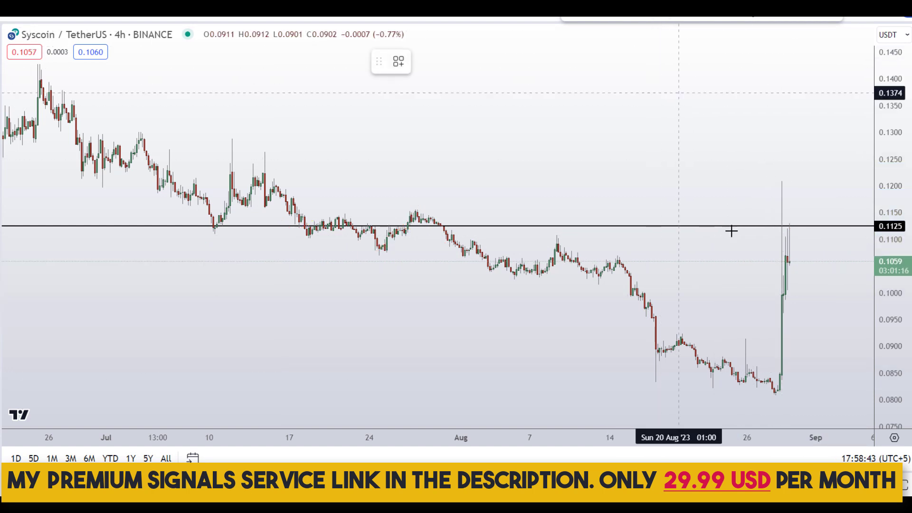
pyautogui.click(766, 332)
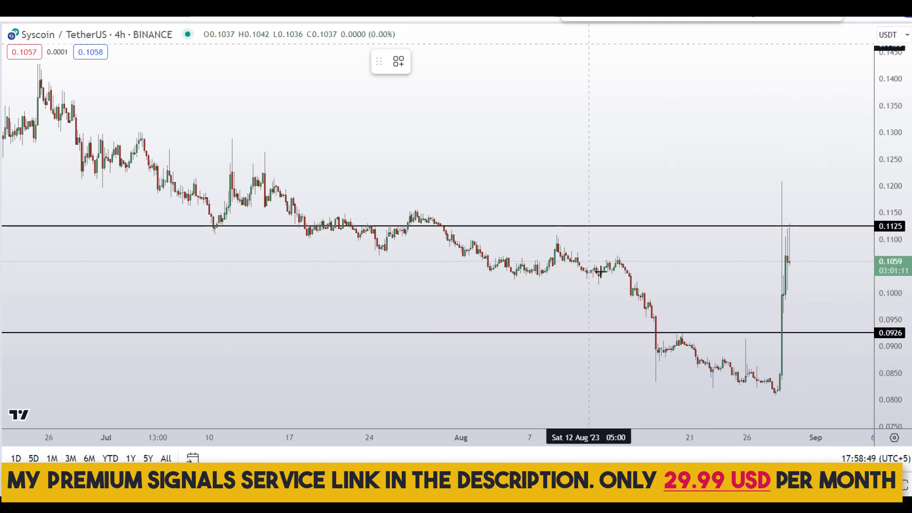
# Circle the two August highs at the 0.0926 line and sketch a projected bounce from it, undoing the marks
pyautogui.moveTo(671, 317)
pyautogui.mouseDown()
pyautogui.moveTo(660, 338)
pyautogui.moveTo(672, 316)
pyautogui.mouseUp()
pyautogui.moveTo(744, 317)
pyautogui.mouseDown()
pyautogui.moveTo(739, 350)
pyautogui.moveTo(744, 317)
pyautogui.mouseUp()
pyautogui.moveTo(792, 261)
pyautogui.mouseDown()
pyautogui.moveTo(807, 319)
pyautogui.moveTo(832, 316)
pyautogui.mouseUp()
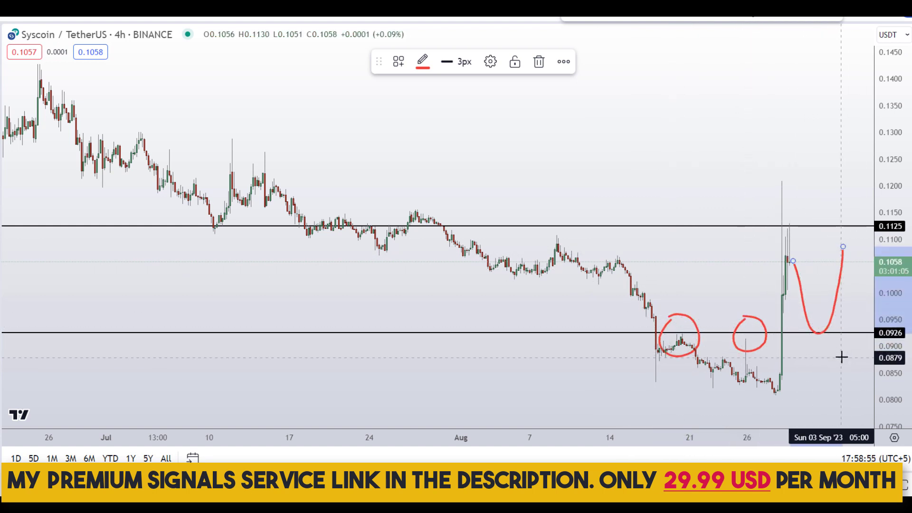
pyautogui.hotkey('ctrl', 'z')
pyautogui.hotkey('ctrl', 'z')
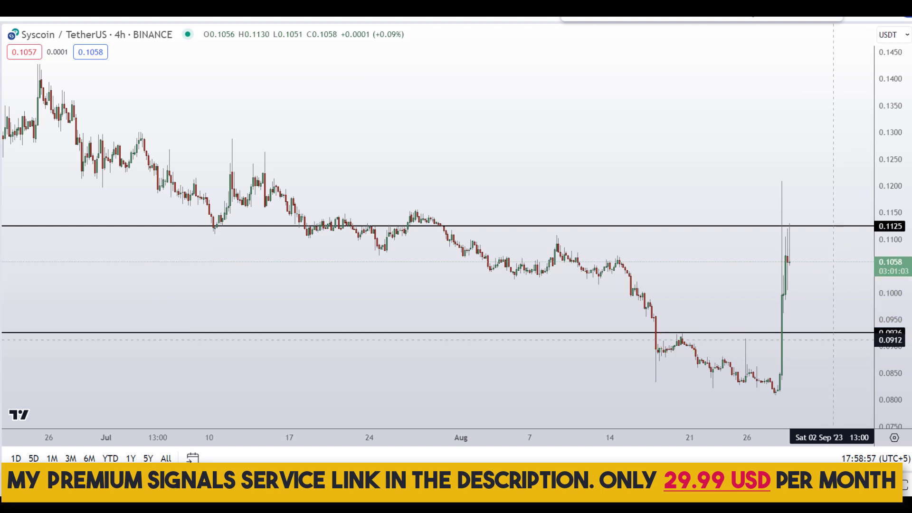
# Place a horizontal line at 0.0841 along the late-August lows
pyautogui.click(811, 378)
pyautogui.moveTo(552, 350); pyautogui.dragTo(302, 354)
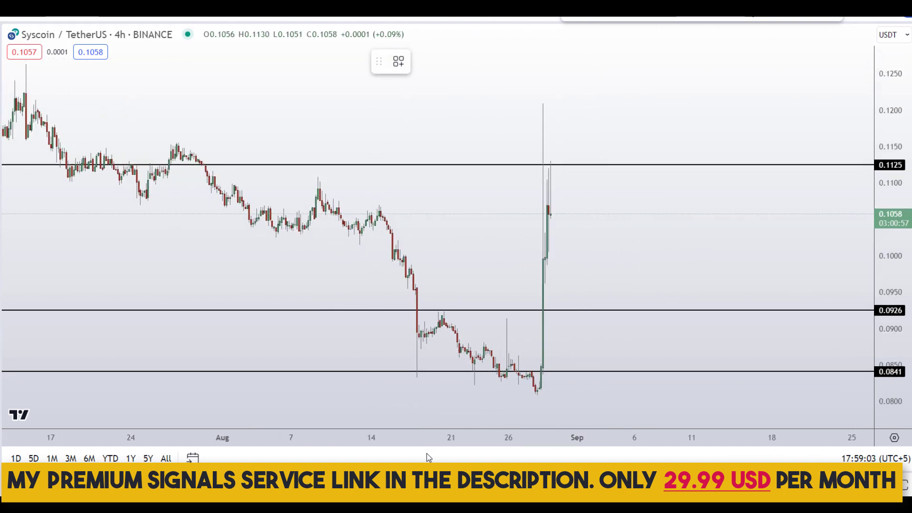
# Circle the August lows at the 0.0841 line and sketch a projected dip from 0.0926 to it, undoing the marks
pyautogui.moveTo(409, 346)
pyautogui.mouseDown()
pyautogui.moveTo(441, 377)
pyautogui.moveTo(413, 355)
pyautogui.mouseUp()
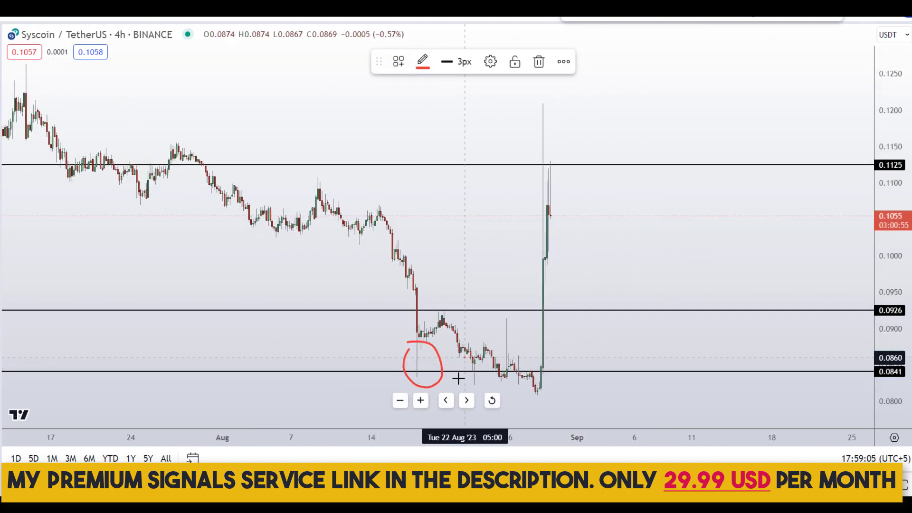
pyautogui.moveTo(458, 378)
pyautogui.mouseDown()
pyautogui.moveTo(550, 363)
pyautogui.moveTo(461, 360)
pyautogui.mouseUp()
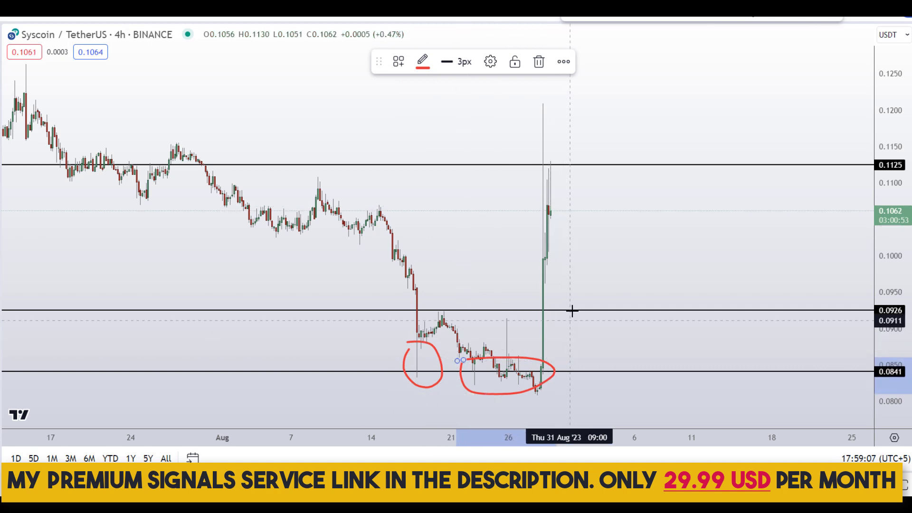
pyautogui.moveTo(573, 311)
pyautogui.mouseDown()
pyautogui.moveTo(643, 371)
pyautogui.moveTo(675, 346)
pyautogui.mouseUp()
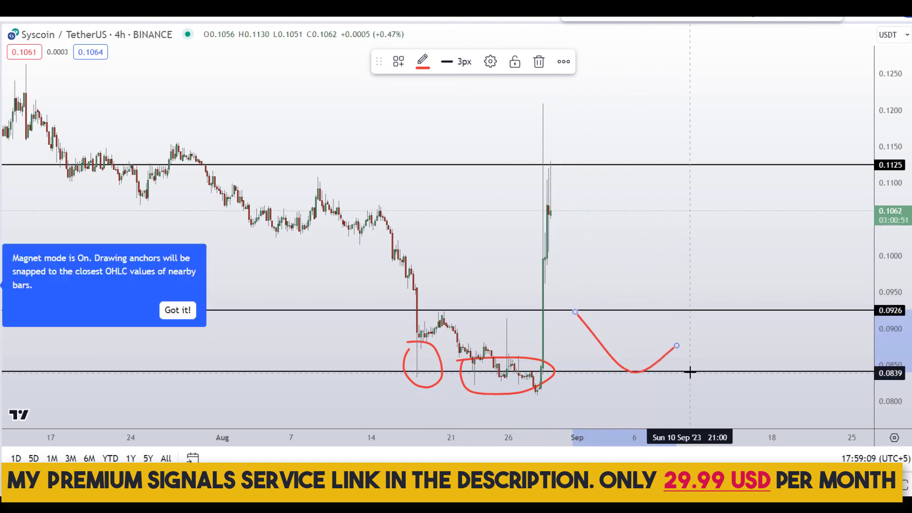
pyautogui.hotkey('ctrl', 'z')
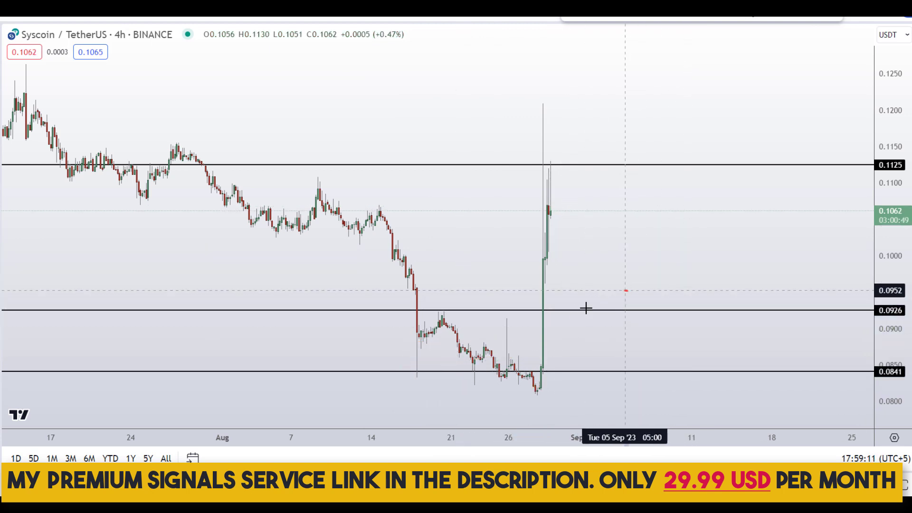
# Circle the 0.0926 and 0.0841 lines in the empty area after the latest candles, and undo both circles
pyautogui.moveTo(586, 307); pyautogui.dragTo(619, 289)
pyautogui.moveTo(678, 352)
pyautogui.mouseDown()
pyautogui.moveTo(651, 390)
pyautogui.moveTo(691, 366)
pyautogui.mouseUp()
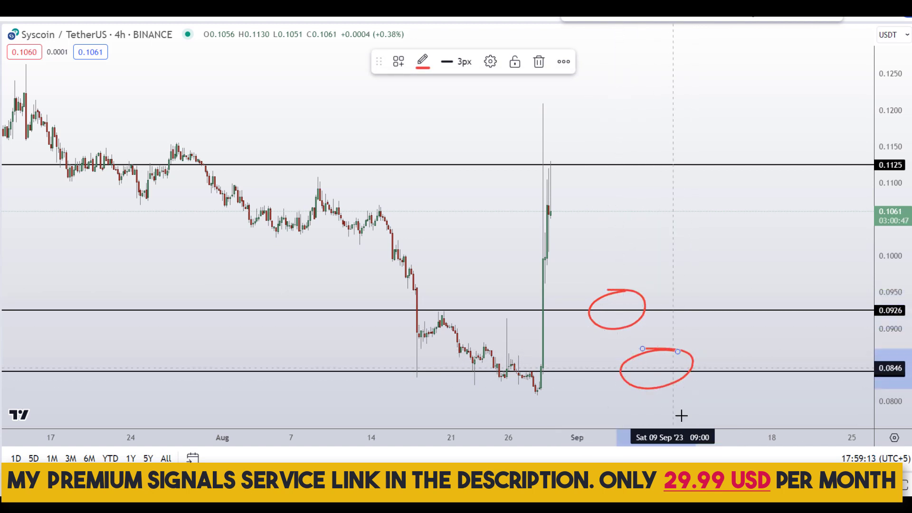
pyautogui.hotkey('ctrl', 'z')
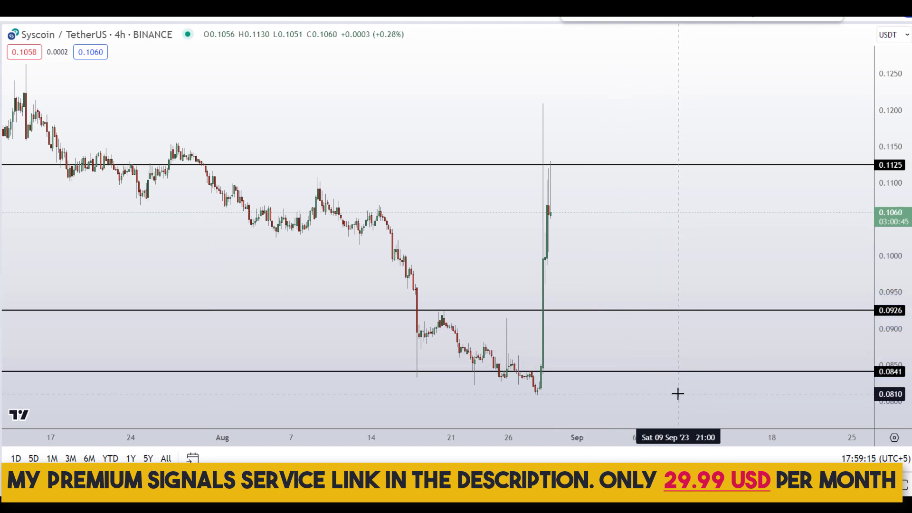
# Sketch a projected rise from the 0.0926 line to the 0.1125 line with a short stroke along each level, and remove the sketch
pyautogui.moveTo(585, 303); pyautogui.dragTo(672, 301)
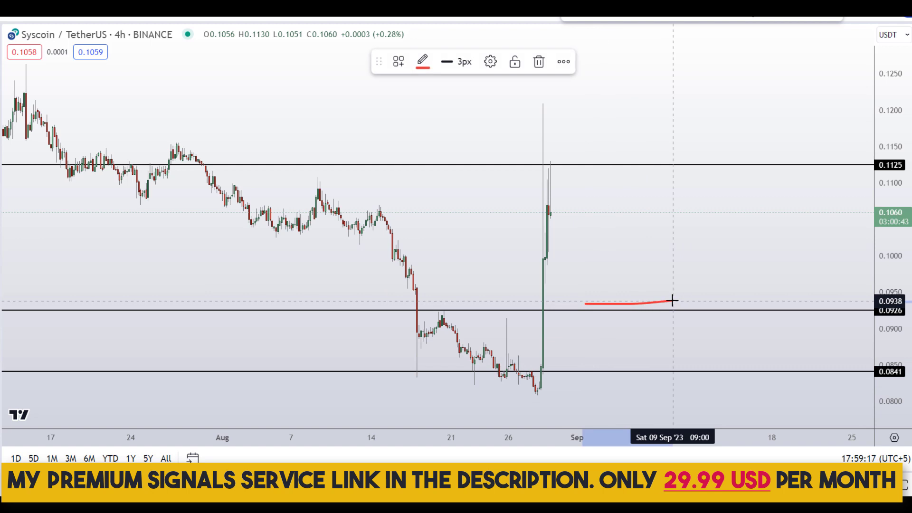
pyautogui.moveTo(647, 171); pyautogui.dragTo(773, 171)
pyautogui.moveTo(613, 300); pyautogui.dragTo(707, 171)
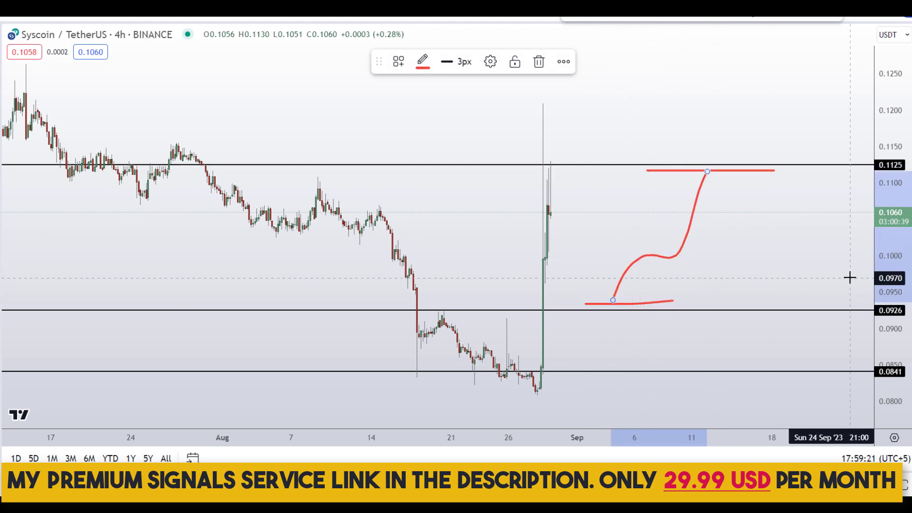
pyautogui.press('Delete')
pyautogui.hotkey('ctrl', 'z')
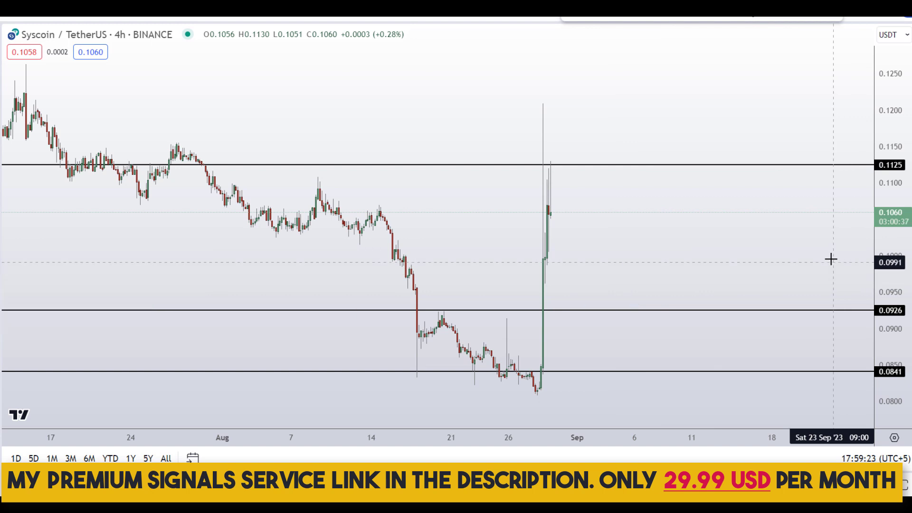
# Add a price range measurement from the 0.0926 line up to the 0.1125 line, beyond the latest candles
pyautogui.scroll(-5, 829, 260)
pyautogui.scroll(4, 809, 265)
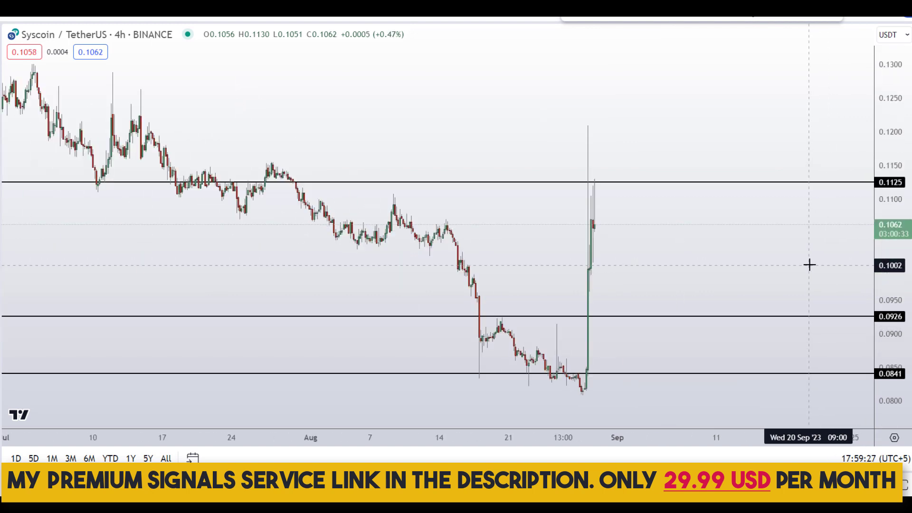
pyautogui.scroll(-4, 808, 262)
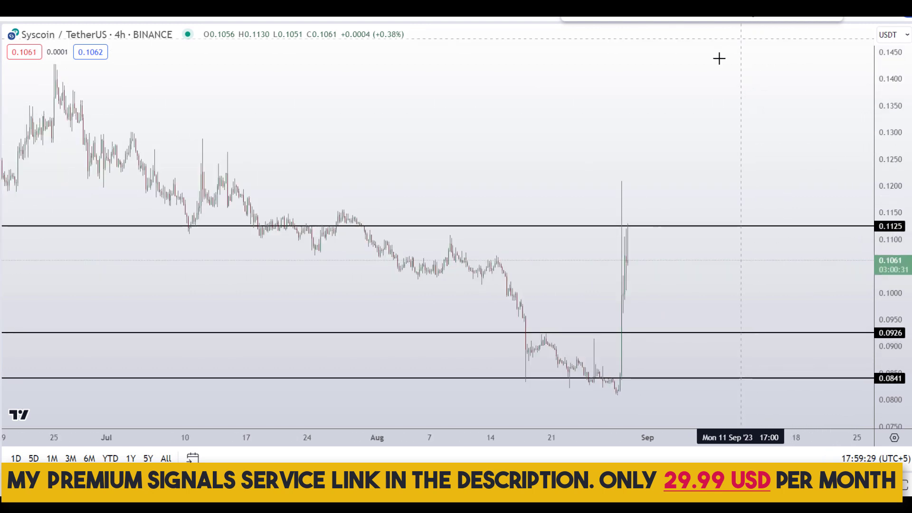
pyautogui.scroll(2, 712, 143)
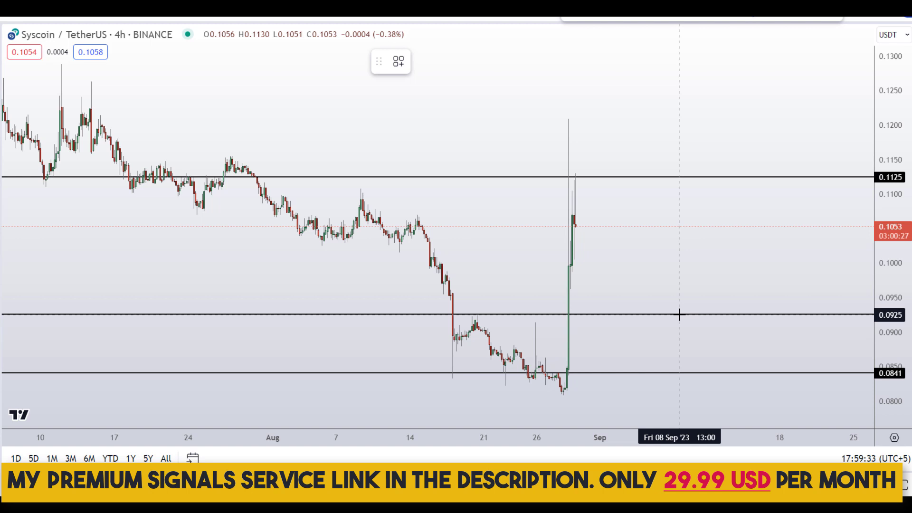
pyautogui.keyDown('shift'); pyautogui.click(679, 315); pyautogui.keyUp('shift')
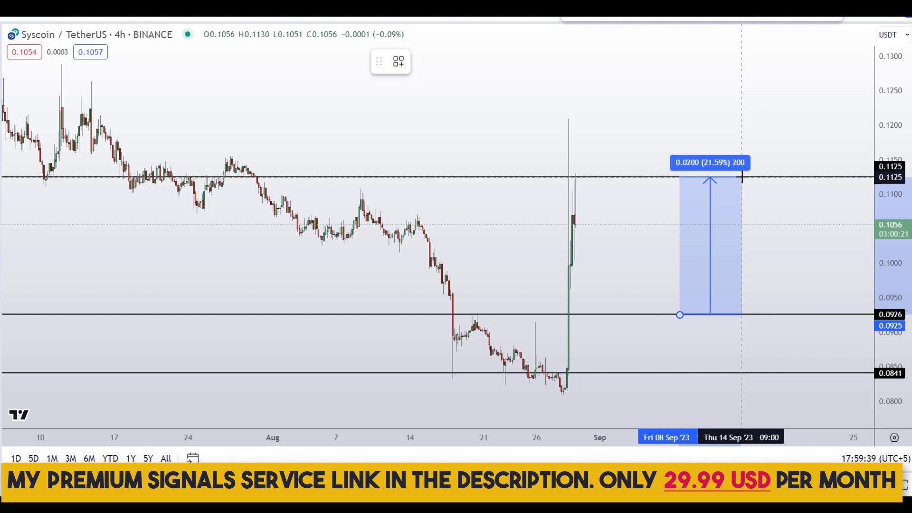
pyautogui.click(742, 177)
# Add a second price range measurement from the 0.0841 line up to the 0.0926 line, in early October
pyautogui.scroll(-5, 523, 267)
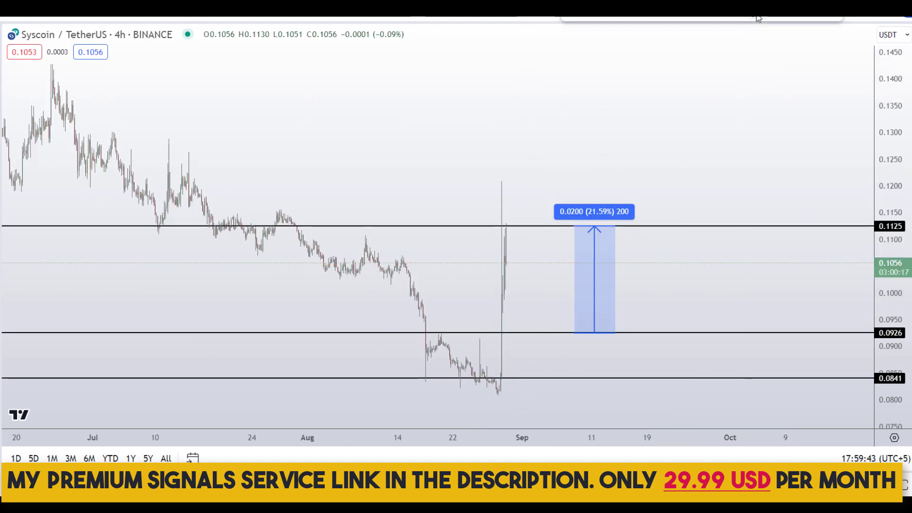
pyautogui.keyDown('shift'); pyautogui.click(732, 377); pyautogui.keyUp('shift')
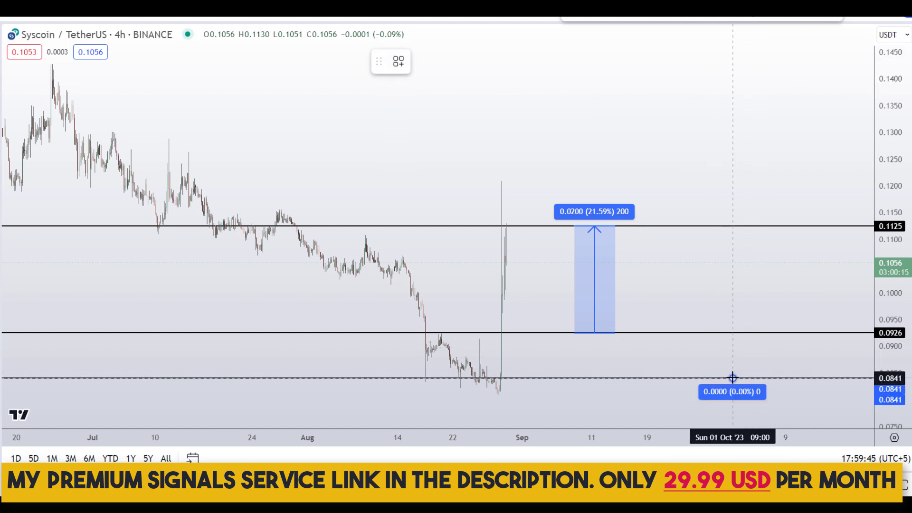
pyautogui.click(771, 331)
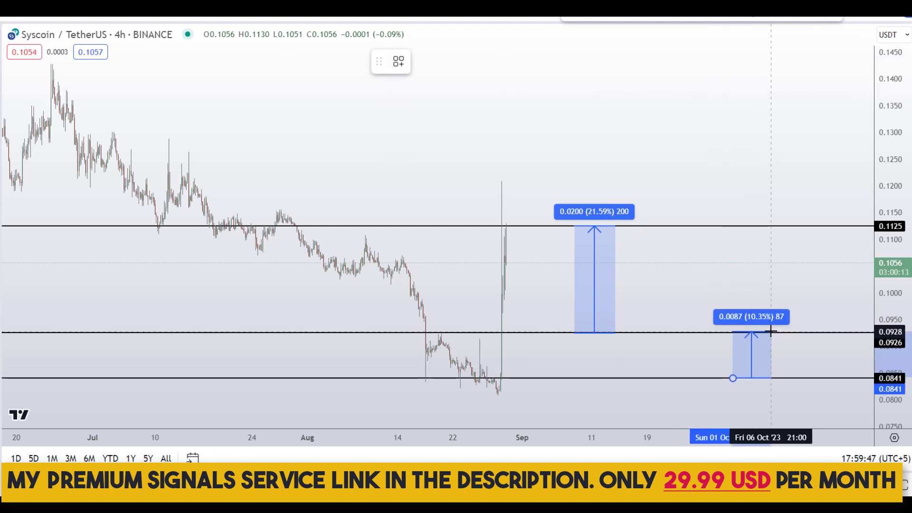
# Add a third price range measurement from the 0.0841 line up to the 0.1125 line, in late October
pyautogui.moveTo(684, 354)
pyautogui.mouseDown()
pyautogui.moveTo(534, 356)
pyautogui.moveTo(503, 336)
pyautogui.mouseUp()
pyautogui.scroll(-3, 504, 336)
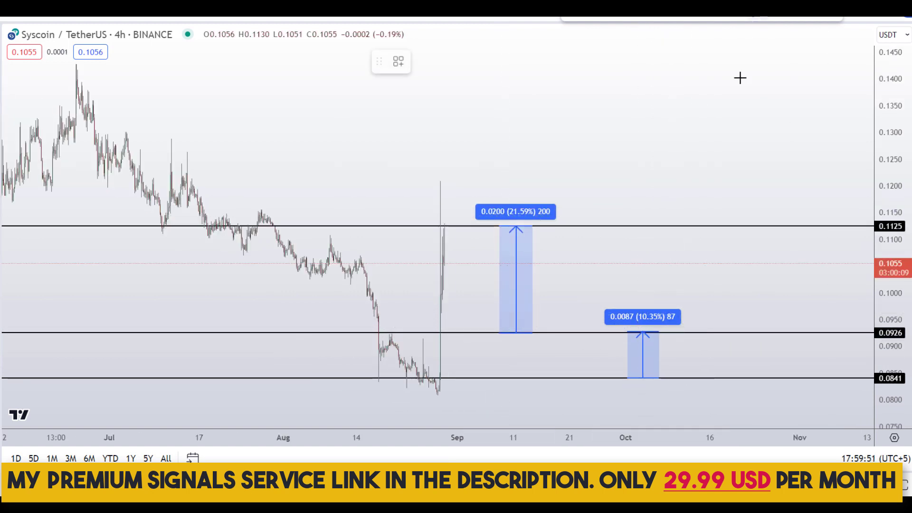
pyautogui.click(722, 378)
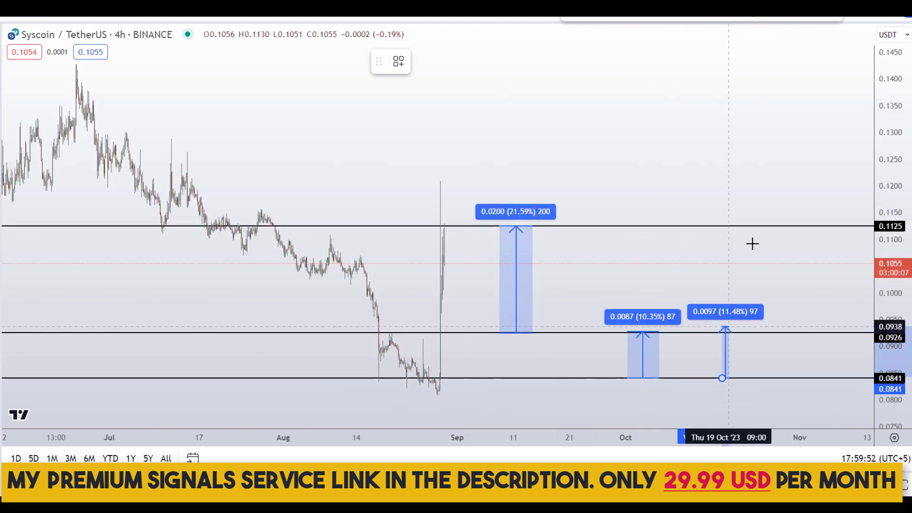
pyautogui.click(774, 228)
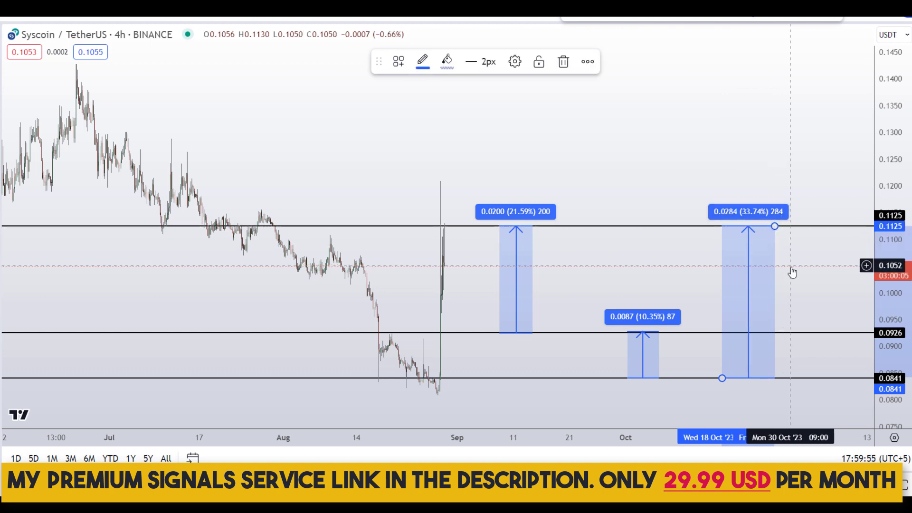
# Draw a red tick at the 0.0926 line and a red cross at the 0.1125 line, and undo both marks
pyautogui.scroll(-2, 796, 287)
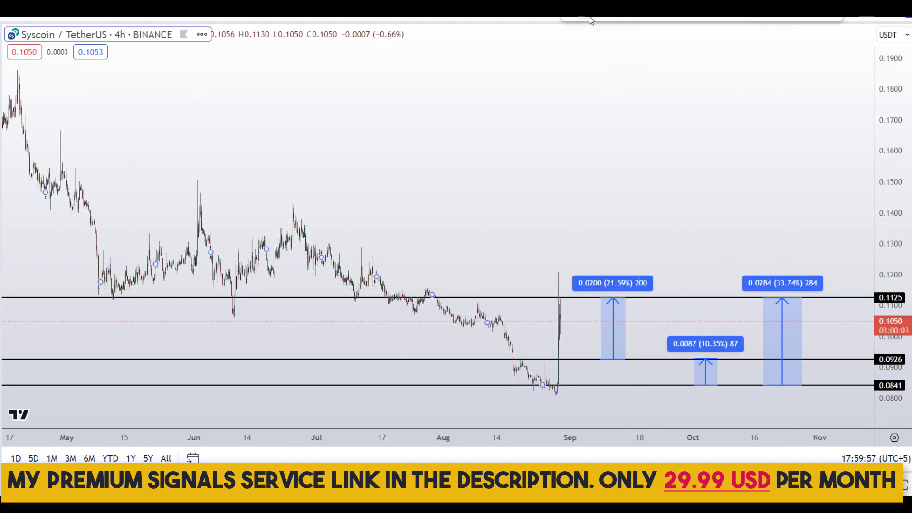
pyautogui.moveTo(560, 347); pyautogui.dragTo(599, 331)
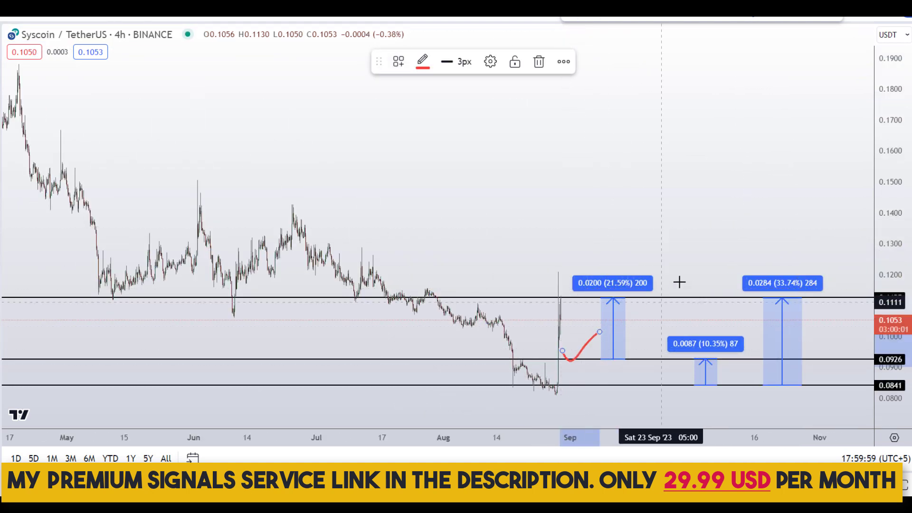
pyautogui.moveTo(679, 285)
pyautogui.mouseDown()
pyautogui.moveTo(653, 312)
pyautogui.moveTo(692, 311)
pyautogui.mouseUp()
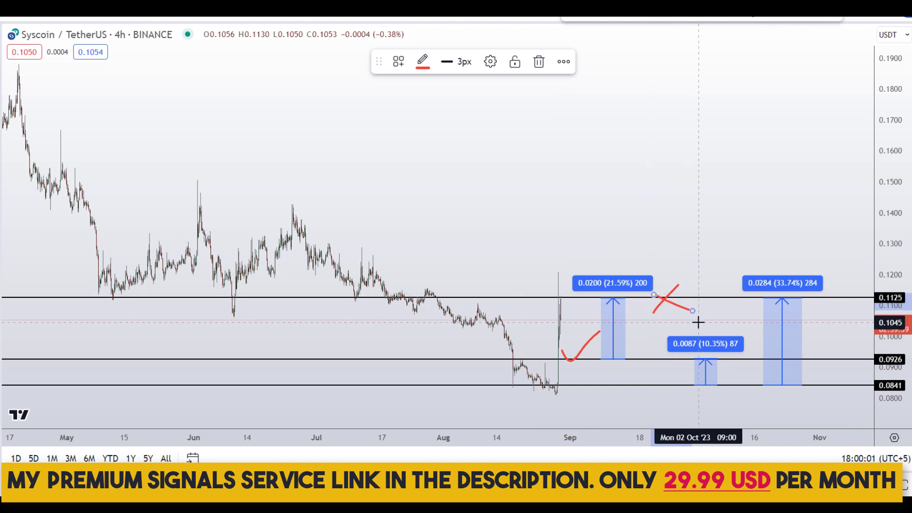
pyautogui.hotkey('ctrl', 'z')
pyautogui.hotkey('ctrl', 'z')
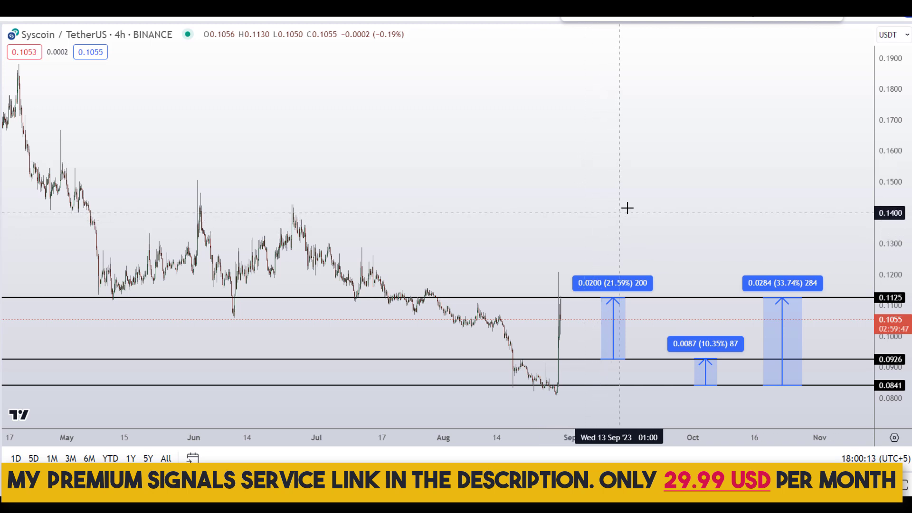
# Draw a large red circle around the three price range measurements and a smaller one around each of their labels
pyautogui.moveTo(653, 190)
pyautogui.mouseDown()
pyautogui.moveTo(588, 214)
pyautogui.moveTo(663, 401)
pyautogui.moveTo(737, 189)
pyautogui.moveTo(580, 218)
pyautogui.moveTo(538, 312)
pyautogui.mouseUp()
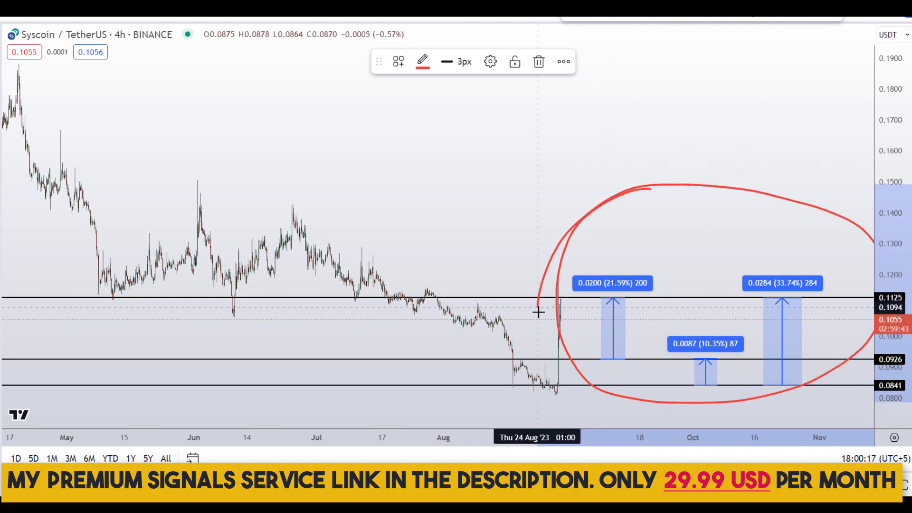
pyautogui.moveTo(753, 262); pyautogui.dragTo(803, 250)
pyautogui.moveTo(740, 283)
pyautogui.mouseDown()
pyautogui.moveTo(814, 285)
pyautogui.moveTo(766, 254)
pyautogui.mouseUp()
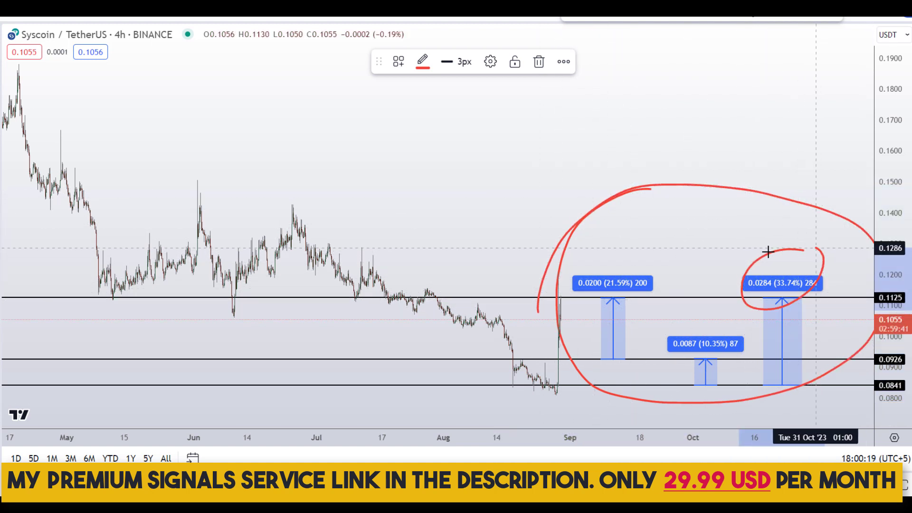
pyautogui.moveTo(620, 249)
pyautogui.mouseDown()
pyautogui.moveTo(589, 287)
pyautogui.moveTo(644, 246)
pyautogui.mouseUp()
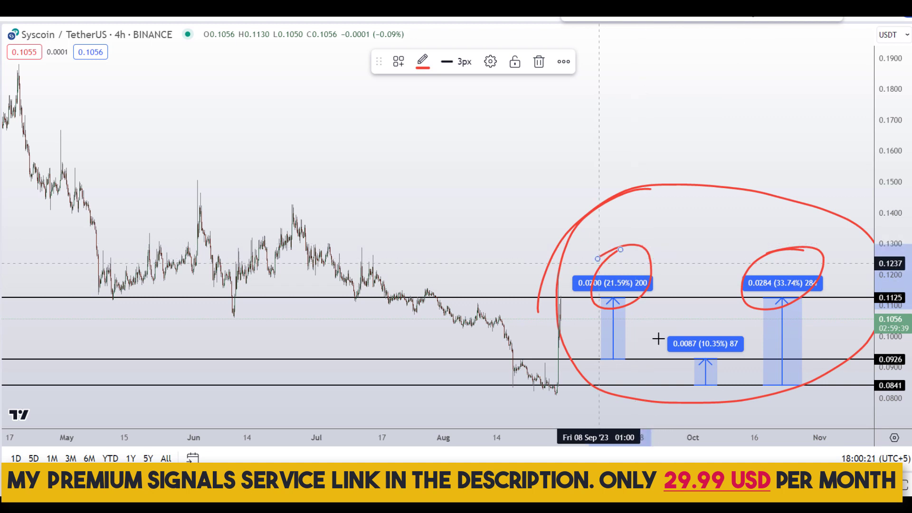
pyautogui.moveTo(714, 327); pyautogui.dragTo(740, 361)
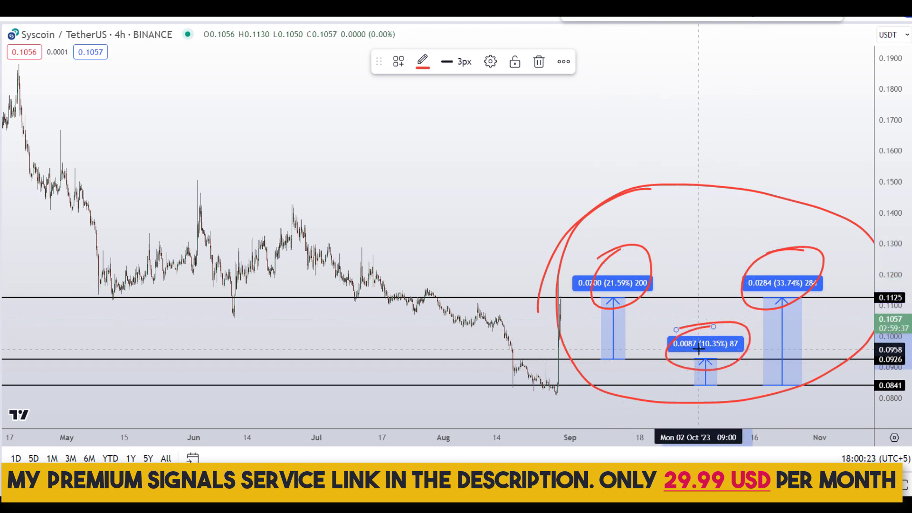